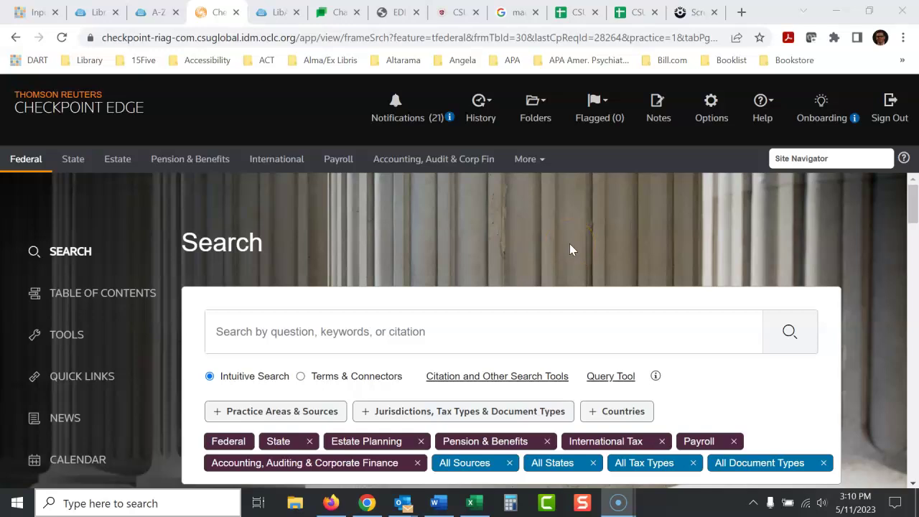
Step: Copy the citation TAM 201445010 from the LibGuides Technical Advice Memoranda list
click(391, 14)
click(683, 300)
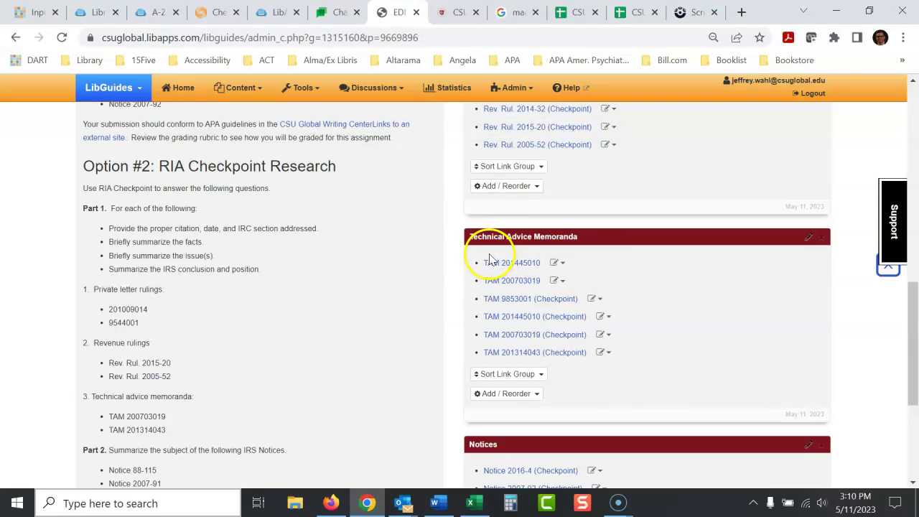
drag(484, 258, 517, 262)
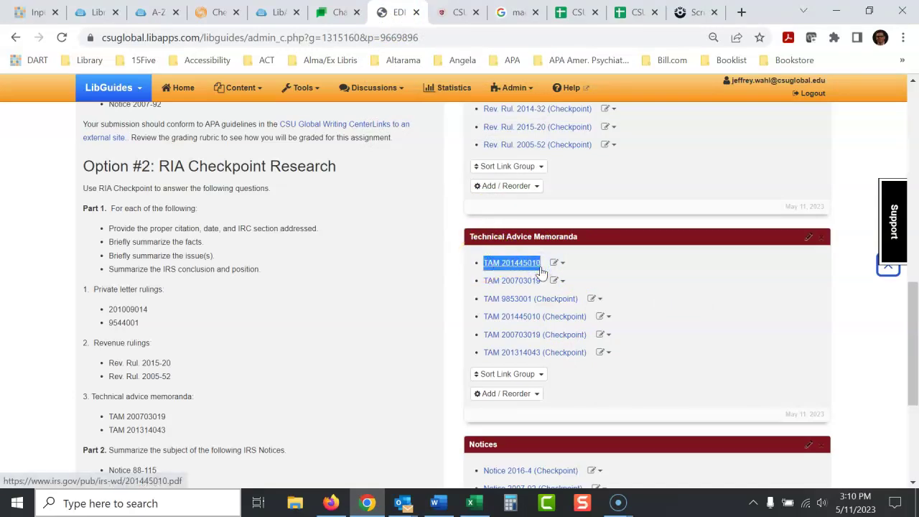
Step: Run a Checkpoint Edge search for the pasted citation TAM 201445010
click(214, 12)
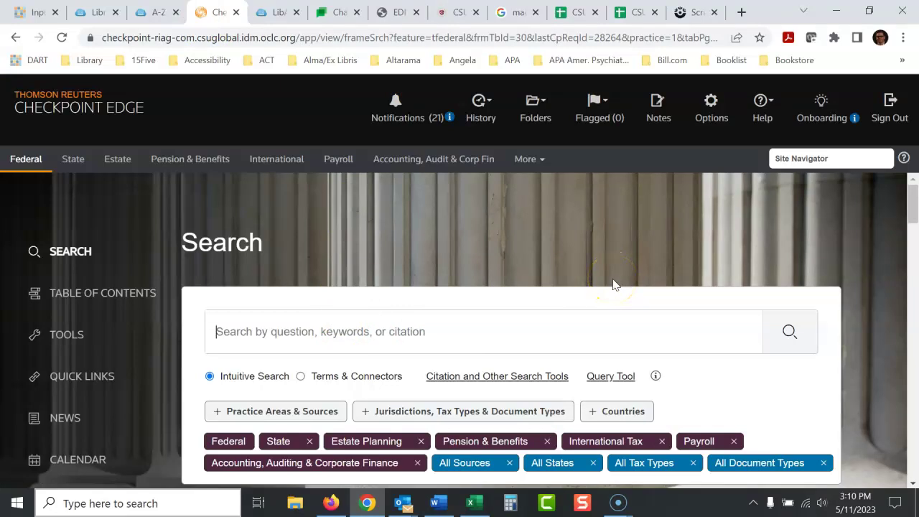
text(TAM 201445010)
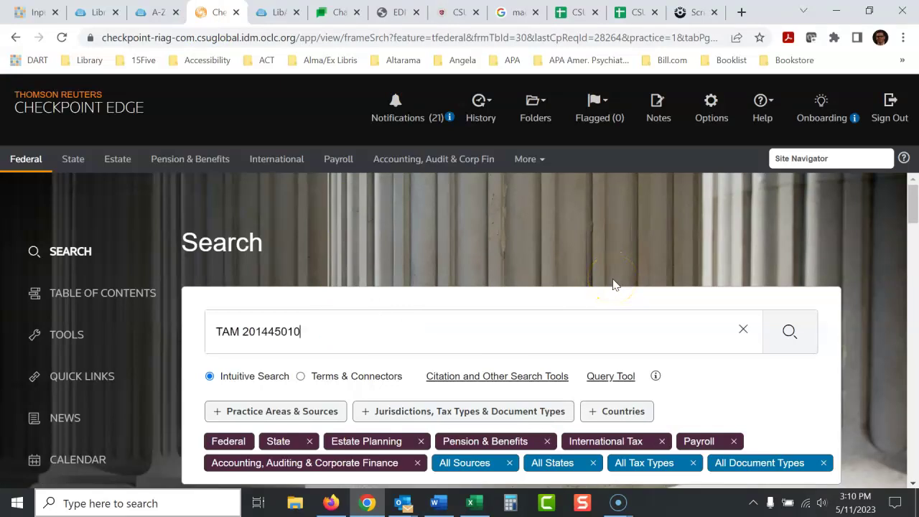
click(806, 349)
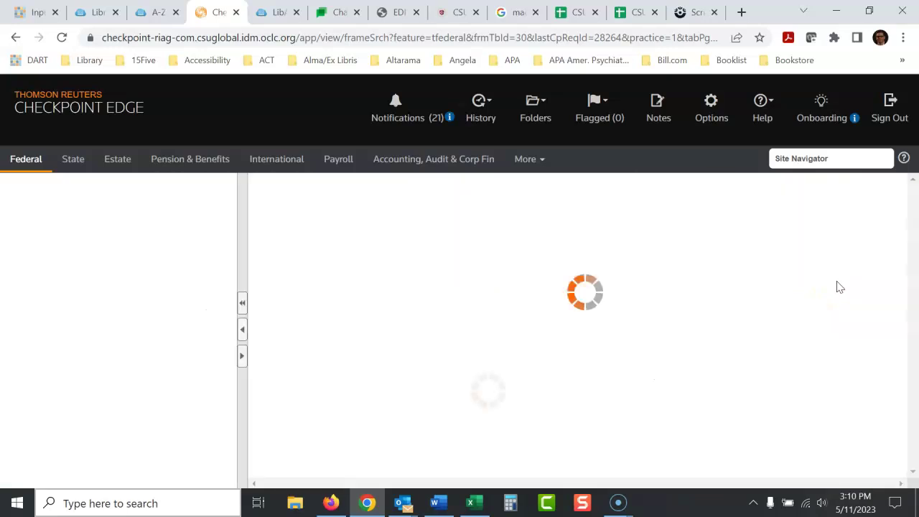
Step: Scroll the 19 results down to the IRS Rulings and Releases group headed by TAM 201445010
click(913, 197)
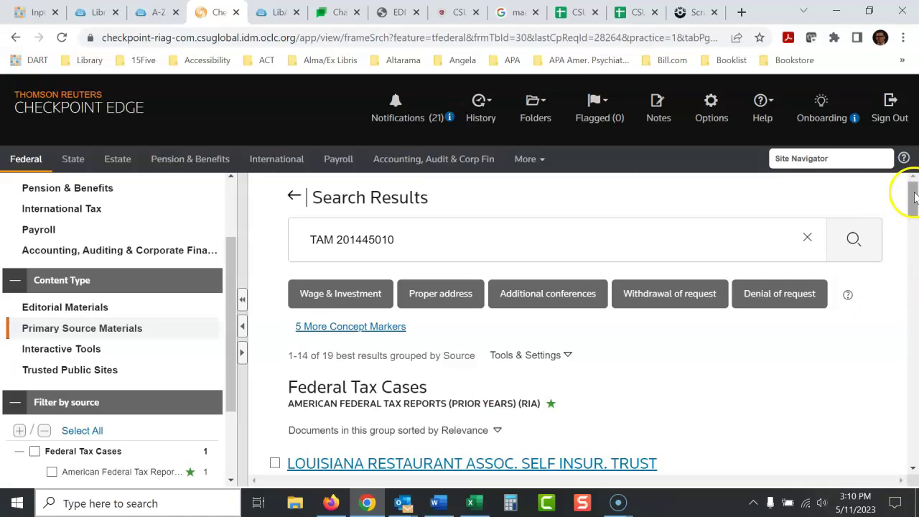
drag(915, 197, 915, 194)
drag(910, 197, 914, 241)
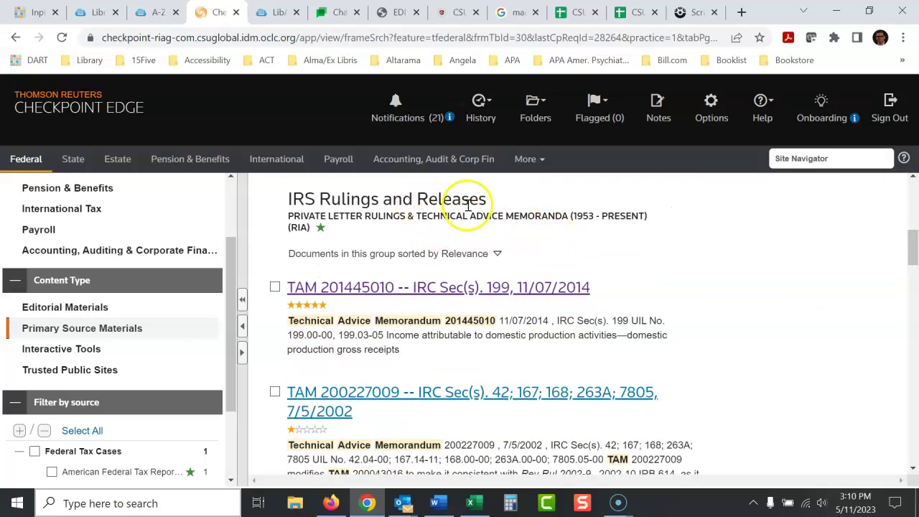
mouse_move(912, 244)
mouse_down()
mouse_move(914, 184)
mouse_move(914, 242)
mouse_up()
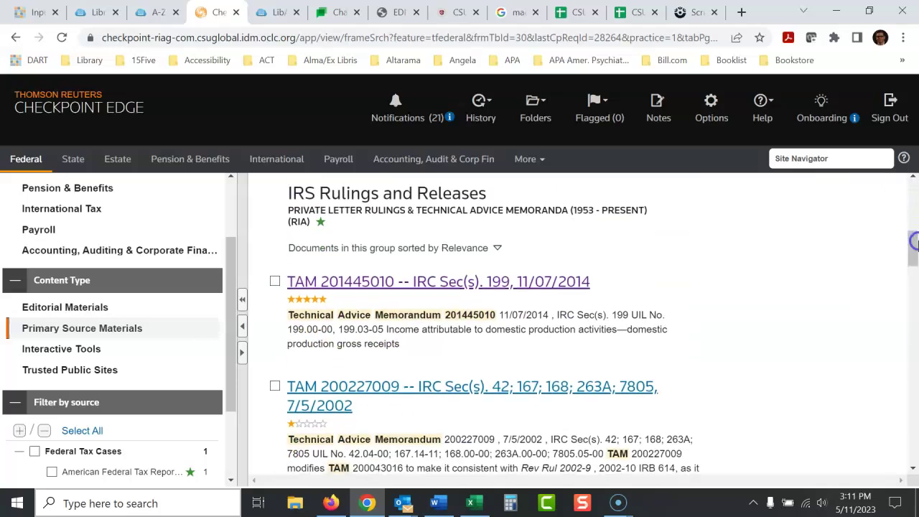
Step: Open memorandum TAM 201445010 and view, then cancel, its Export options
click(439, 284)
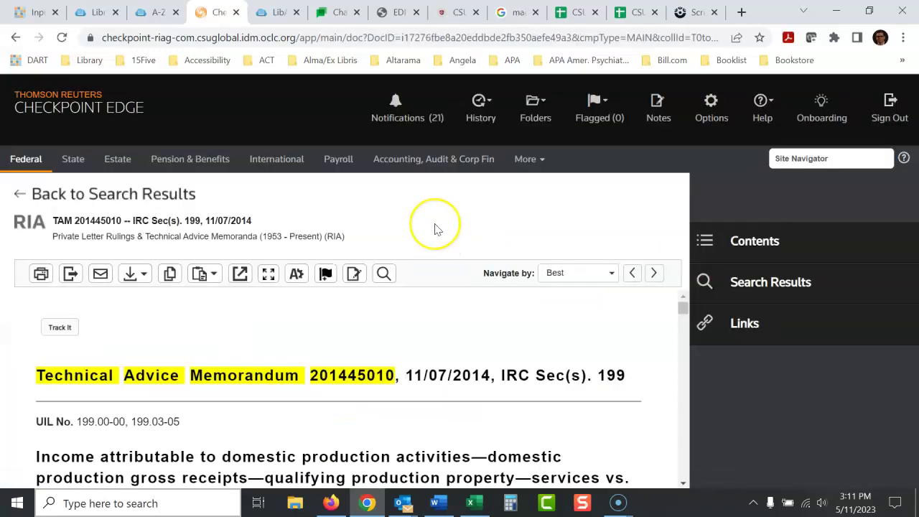
click(72, 274)
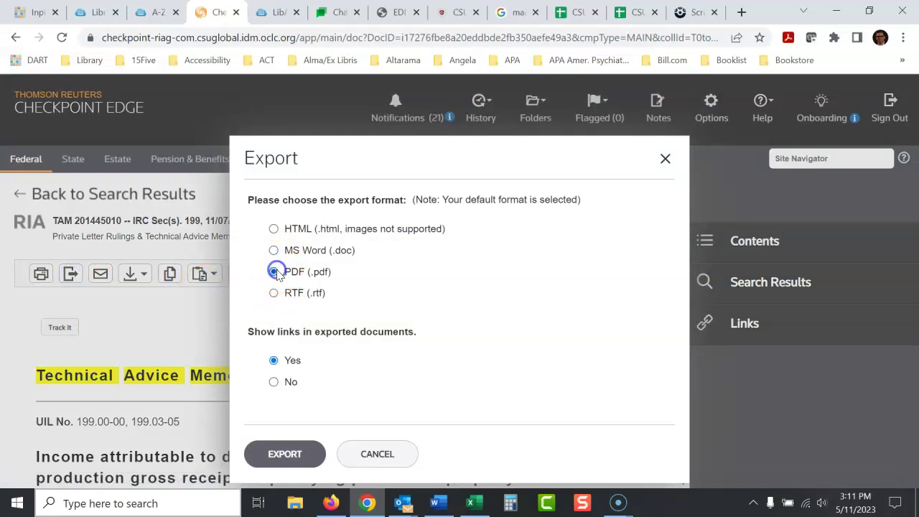
click(390, 452)
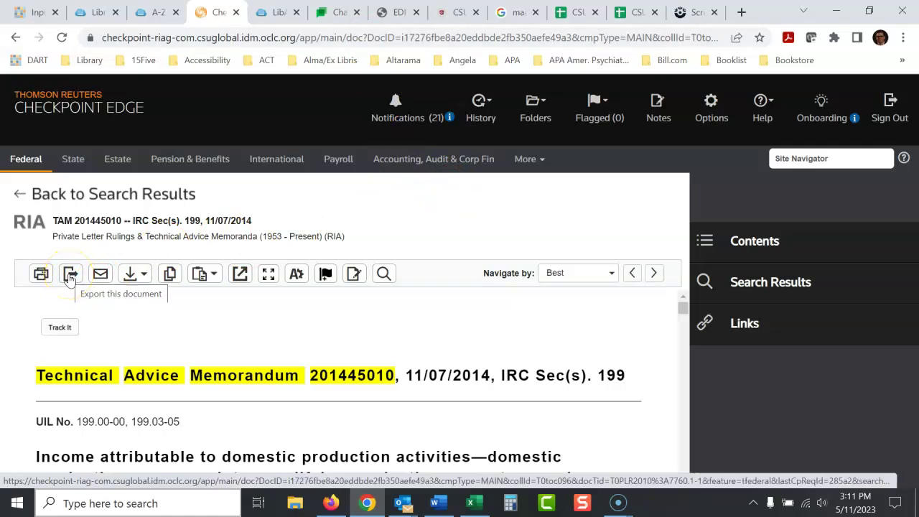
Step: Check the Export options once more without exporting, and return to the search results
click(71, 281)
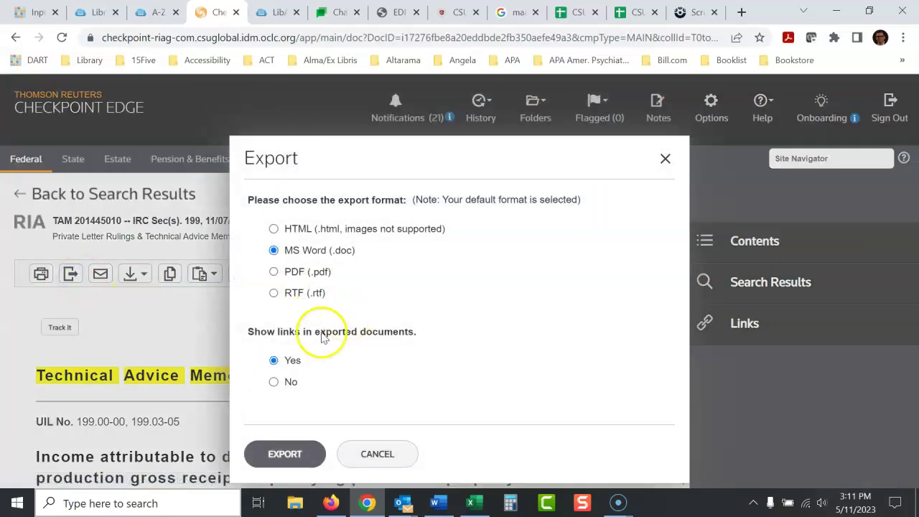
click(379, 455)
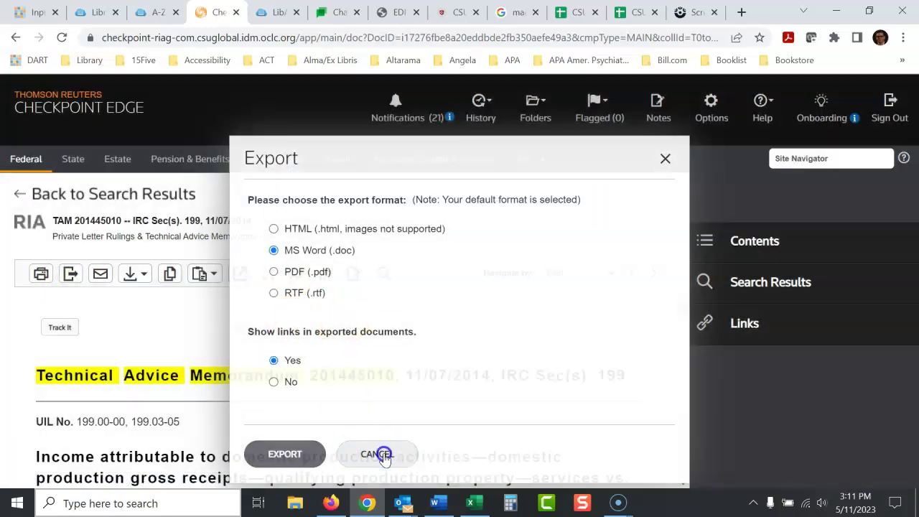
click(12, 36)
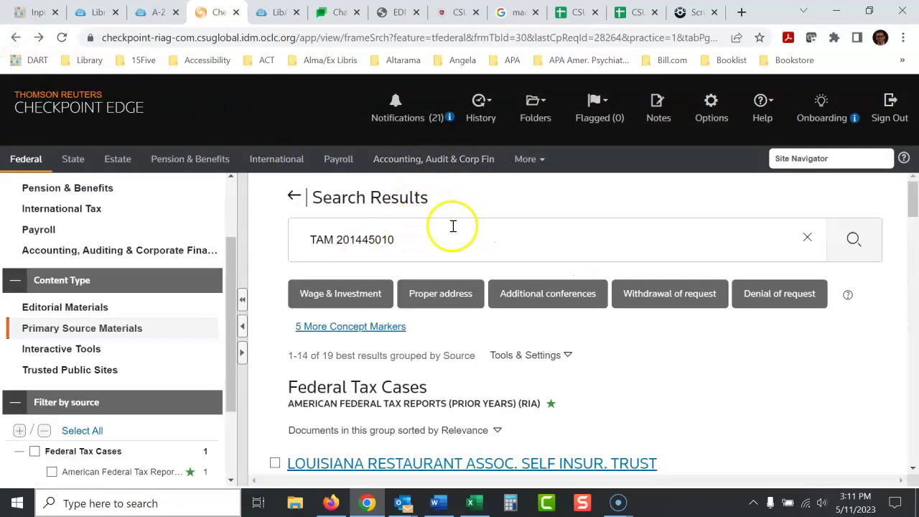
Step: Leave the TAM 201445010 results and go to the Federal Search home page
drag(913, 199, 913, 176)
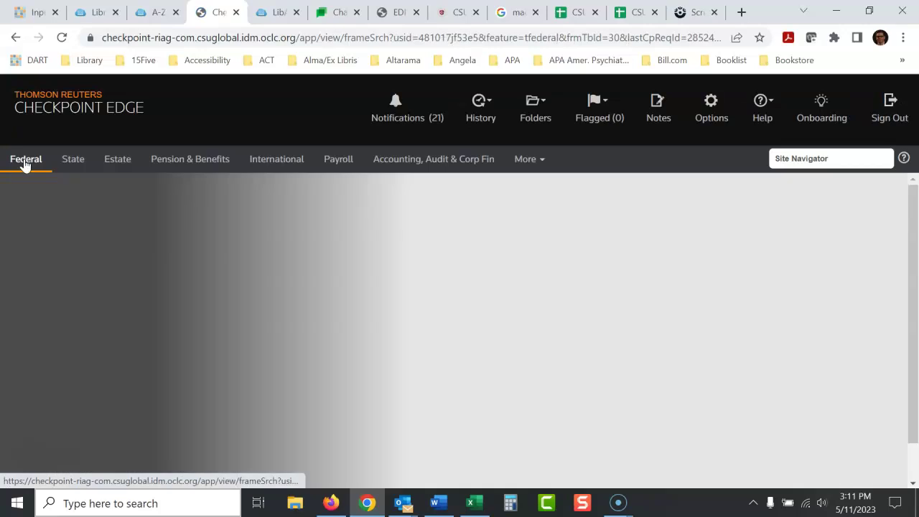
click(28, 159)
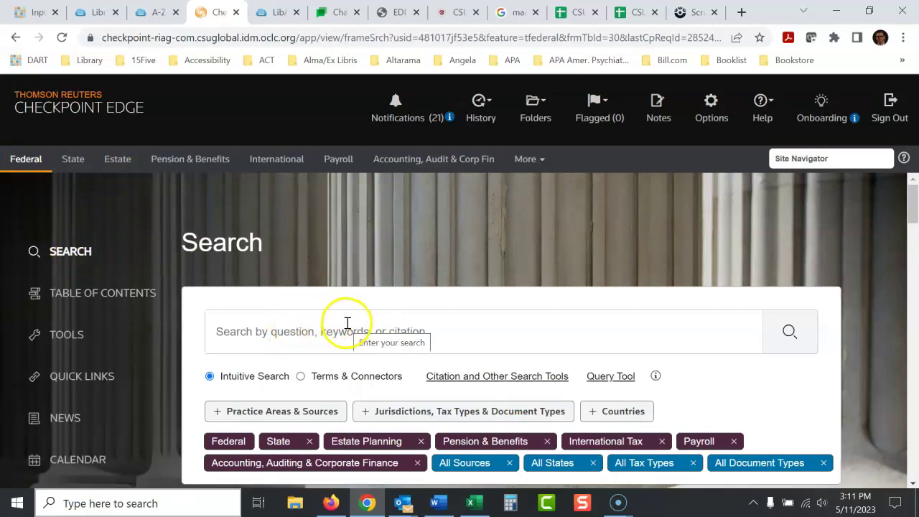
Step: Open Quick Links > Find Federal Rulings/IRB and look over its empty citation fields
click(70, 379)
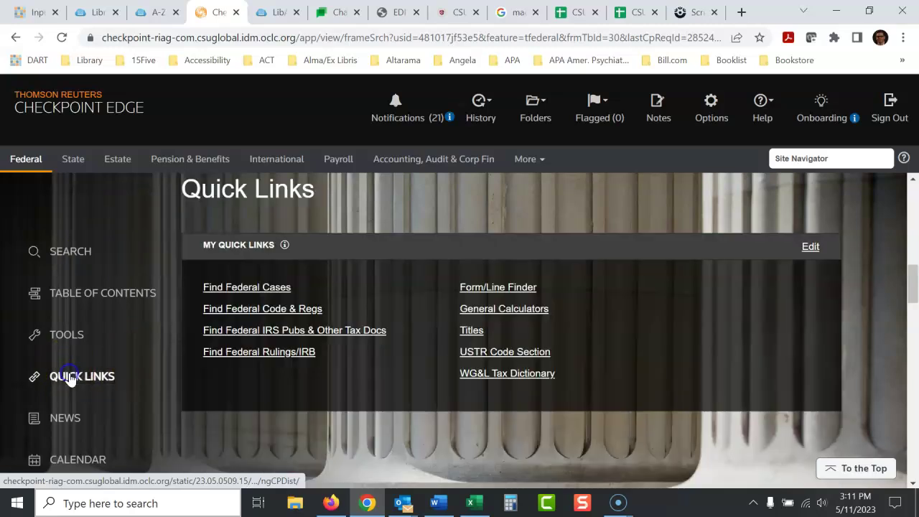
click(269, 359)
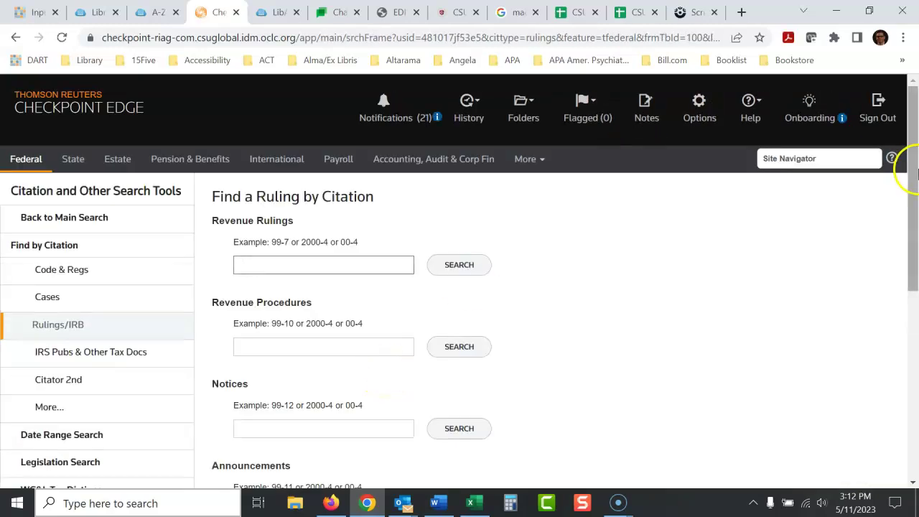
scroll(911, 187, down, 4)
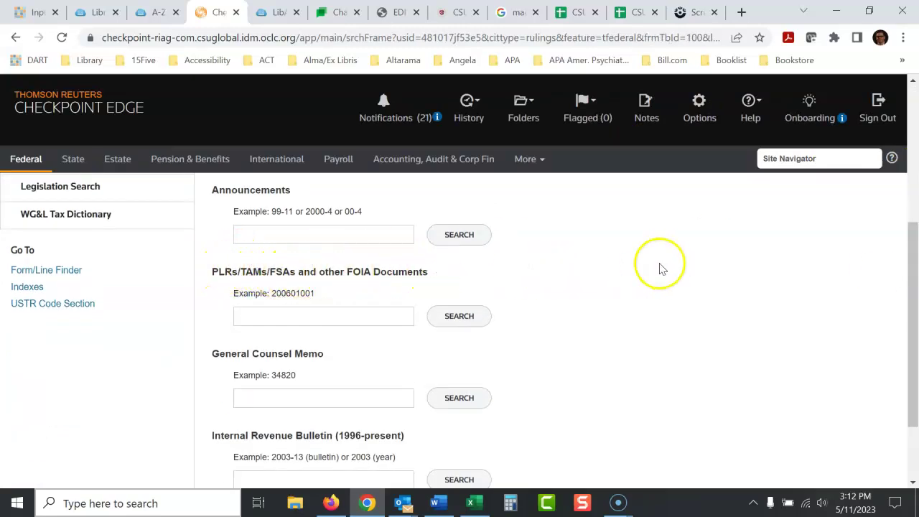
drag(911, 236, 911, 100)
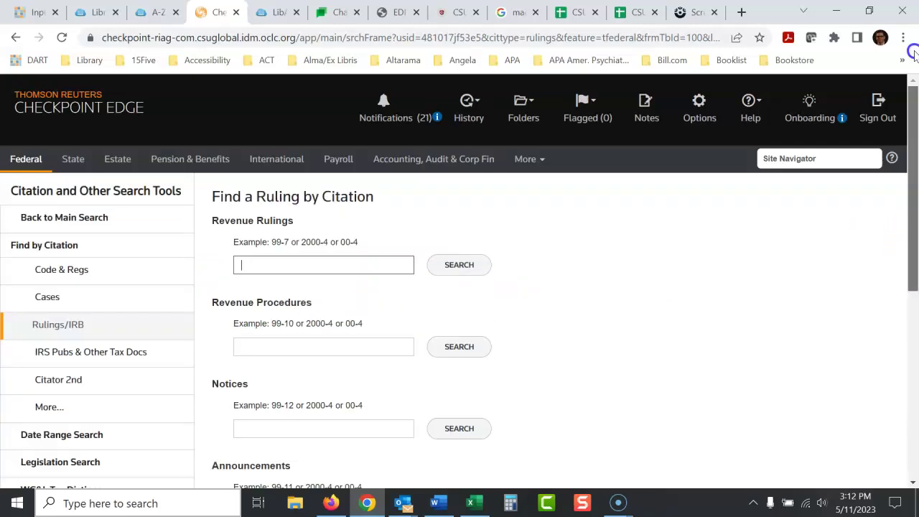
Step: Search the PLRs/TAMs citation field for TAM 201445010 on the Find Federal Rulings/IRB page
click(14, 40)
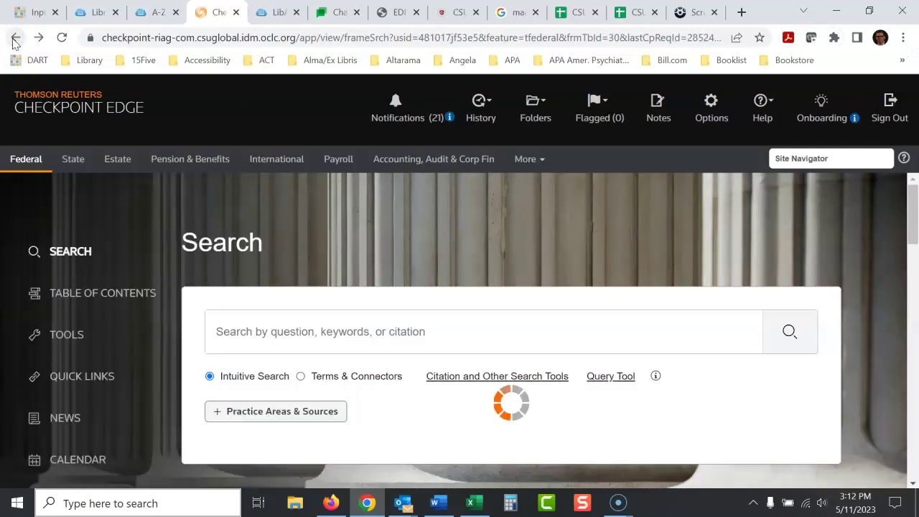
click(102, 377)
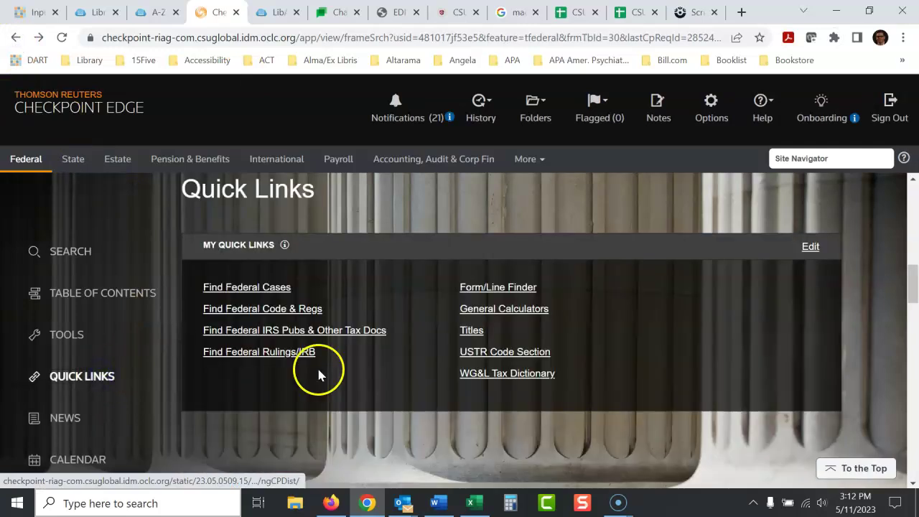
click(285, 359)
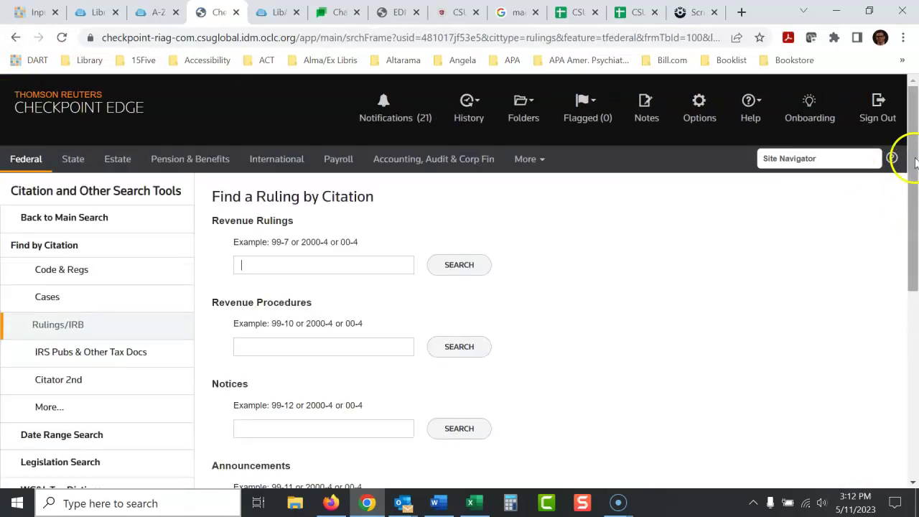
drag(913, 161, 912, 237)
click(328, 389)
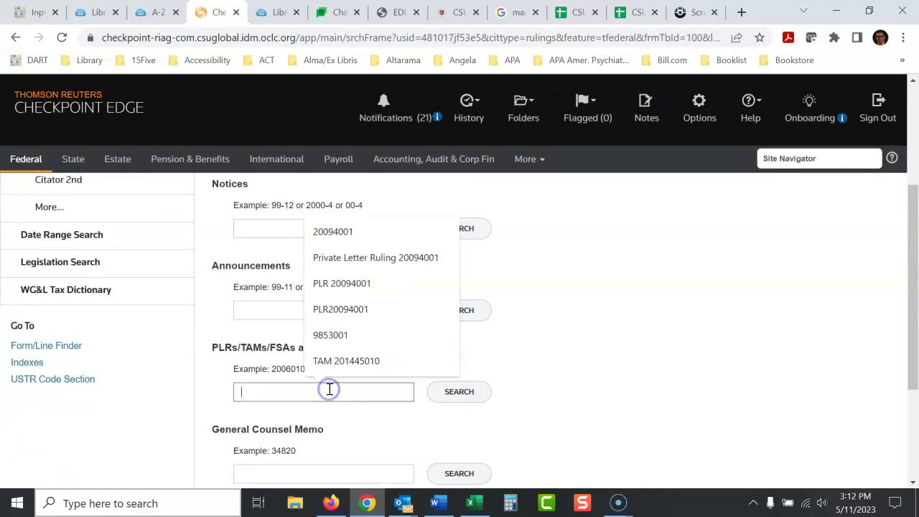
key(Up)
key(Return)
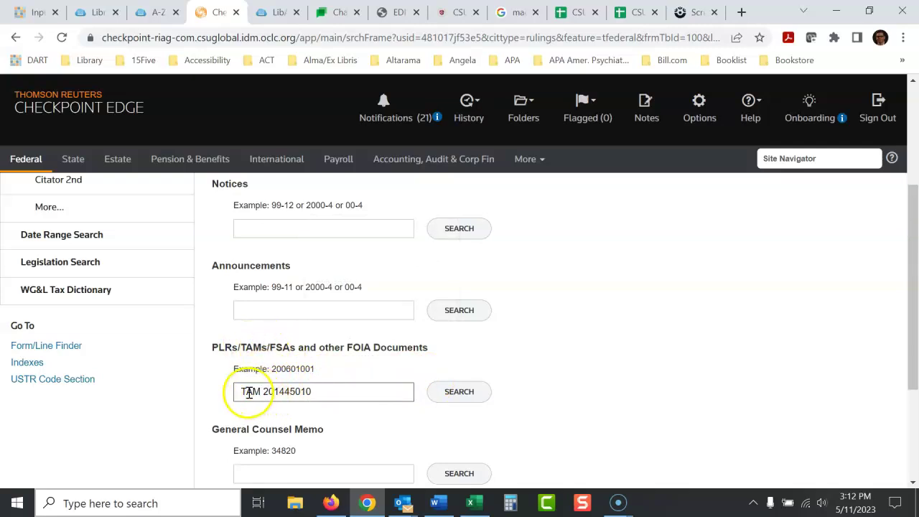
click(465, 393)
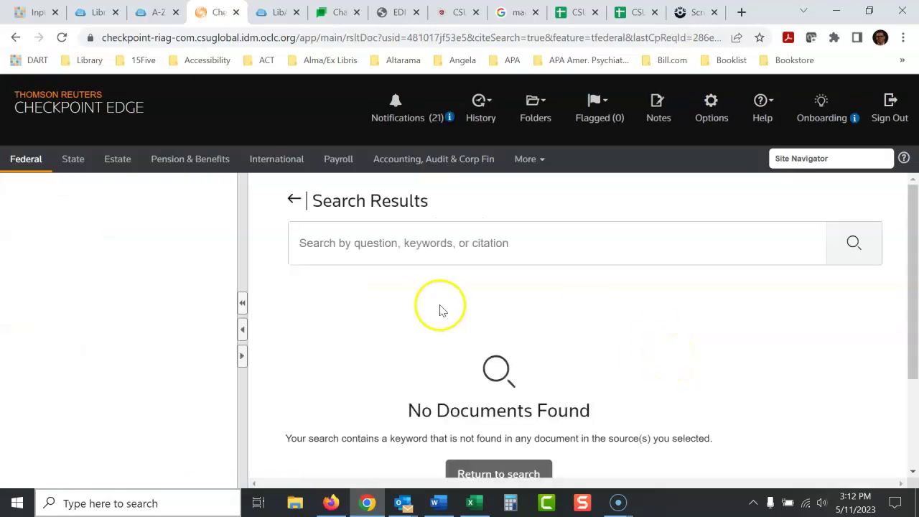
Step: Retry with the bare number 201445010, open the memorandum, and cancel its Export options
click(16, 39)
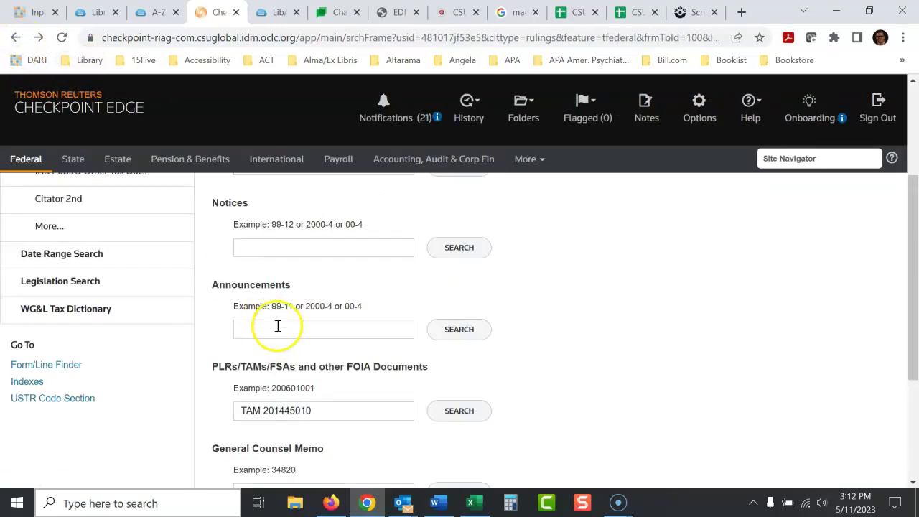
drag(263, 411, 180, 419)
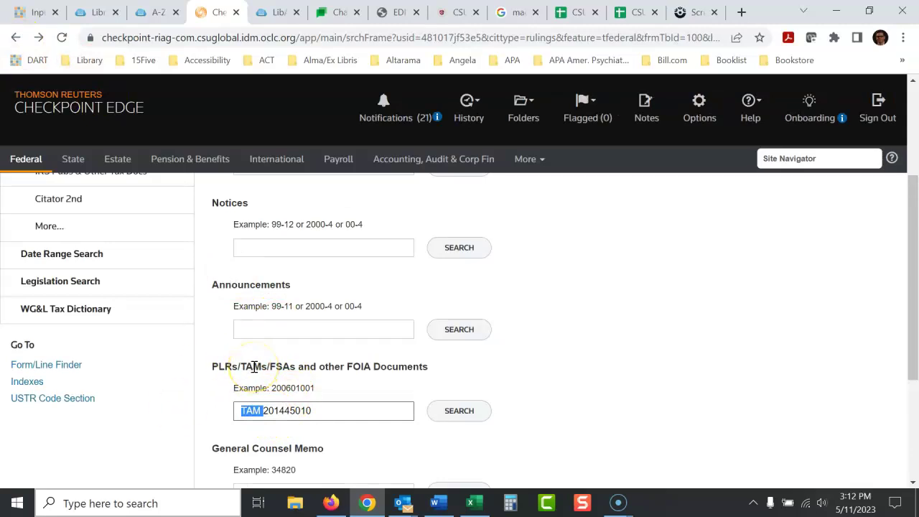
click(465, 412)
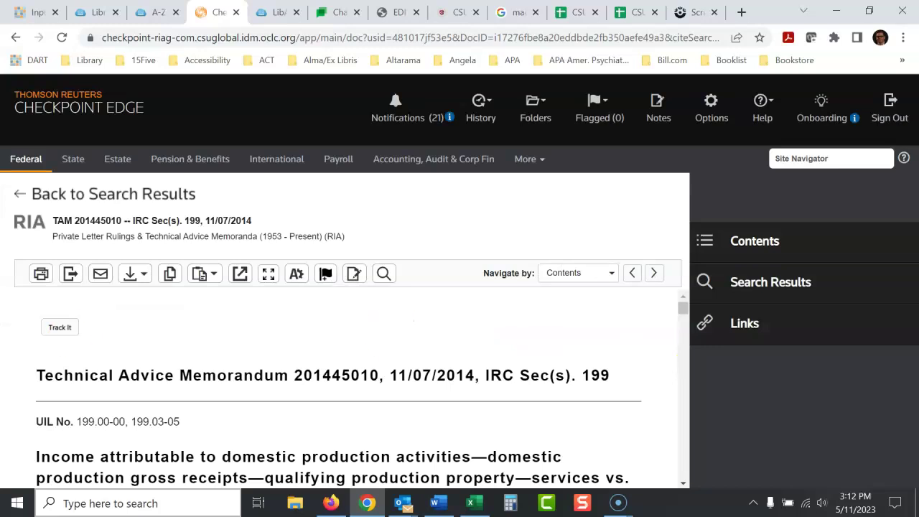
click(71, 274)
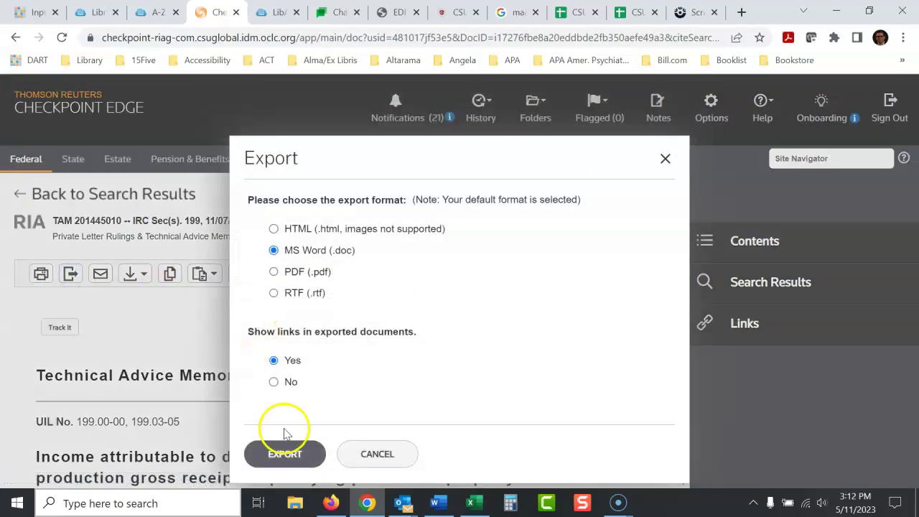
click(369, 460)
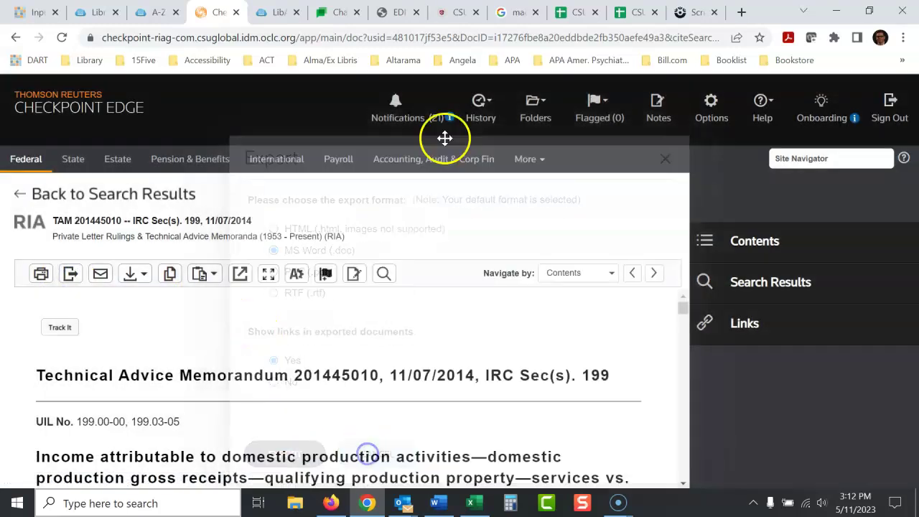
Step: Copy the next citation, TAM 200703019, from the LibGuides page
click(394, 12)
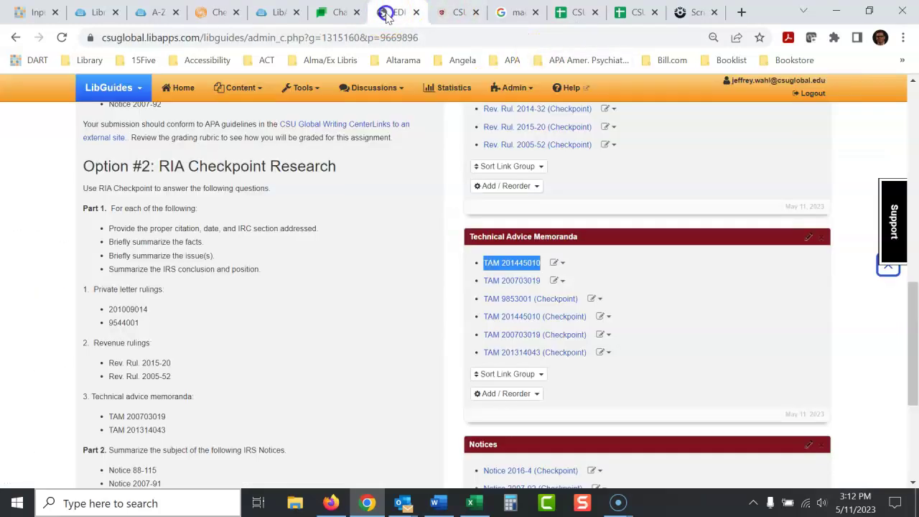
triple_click(520, 279)
key(ctrl+c)
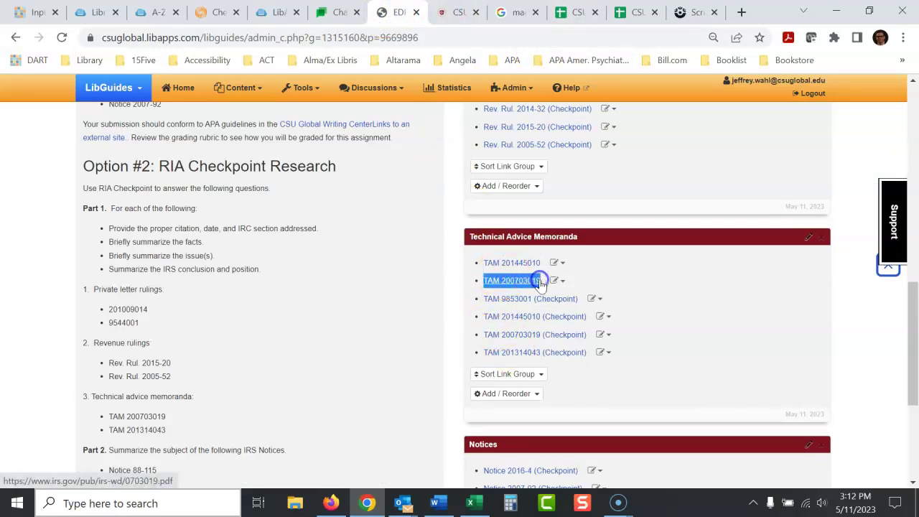
click(215, 12)
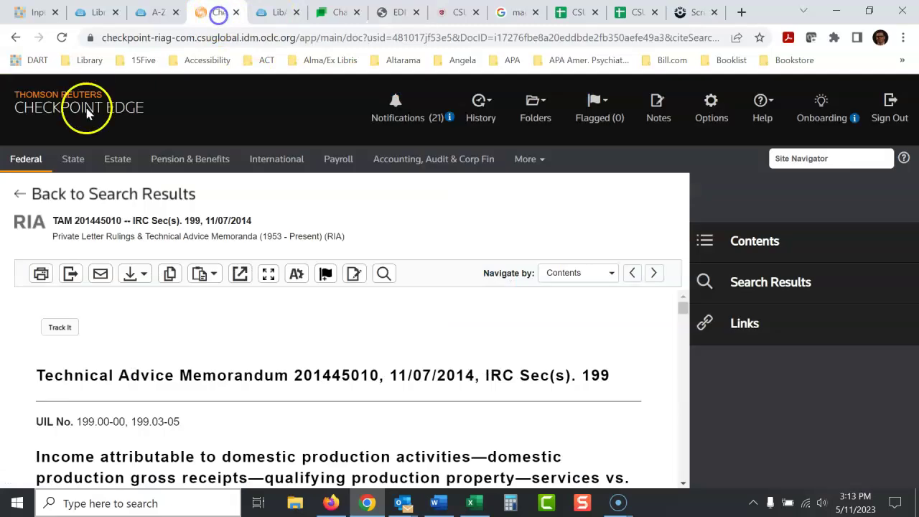
Step: Replace the PLRs/TAMs citation with TAM 200703019, search it, then return to the Federal page
click(16, 37)
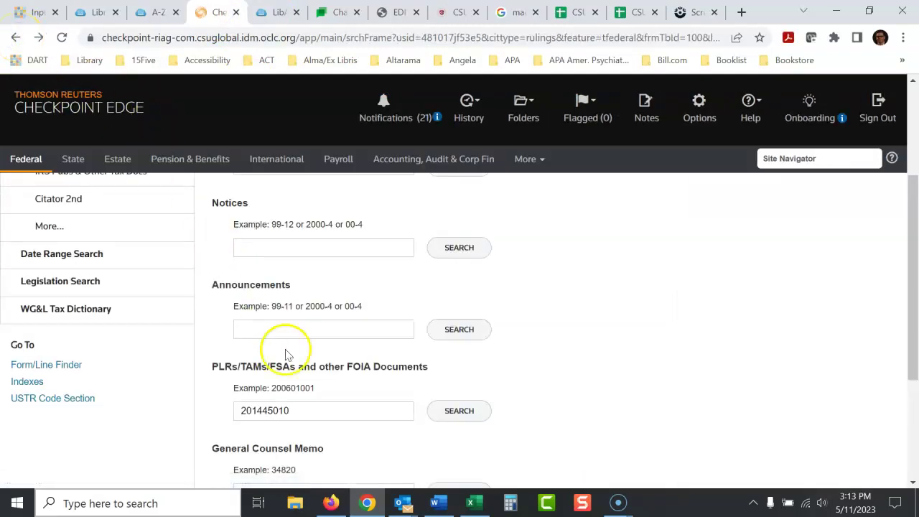
drag(301, 412, 184, 419)
key(ctrl+v)
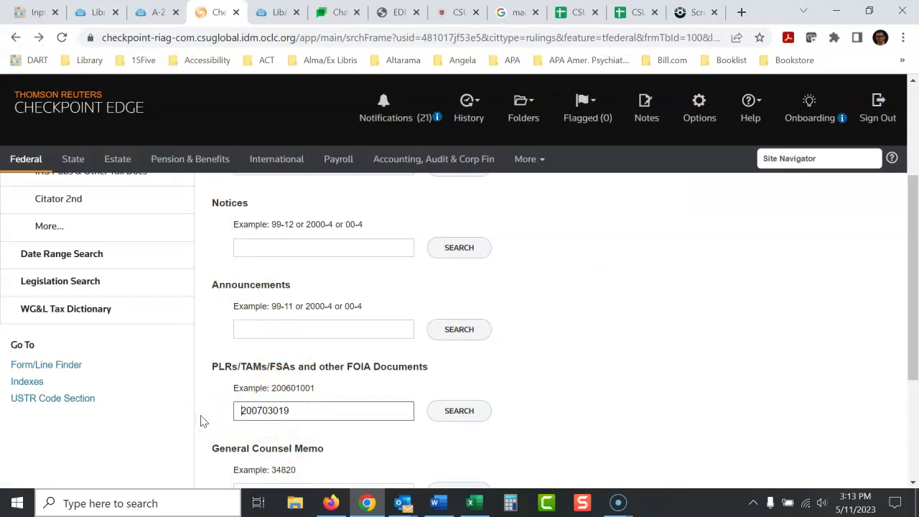
click(459, 411)
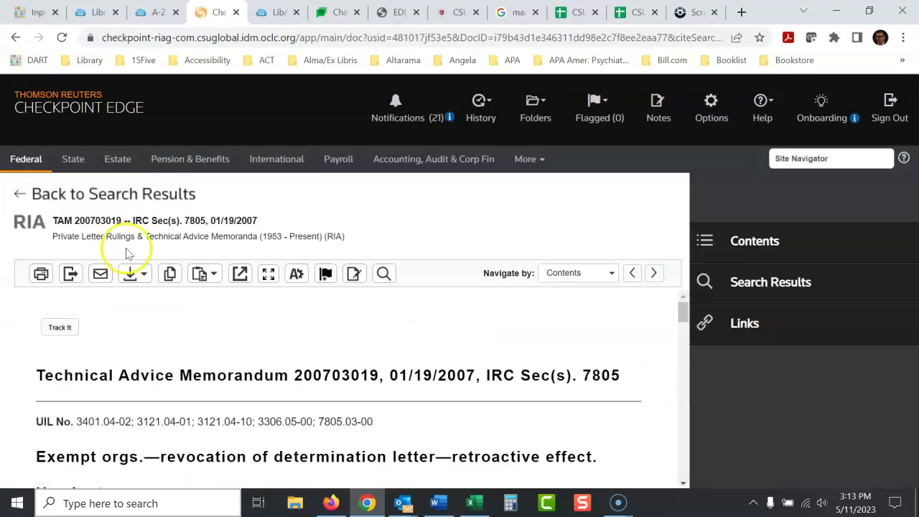
click(27, 161)
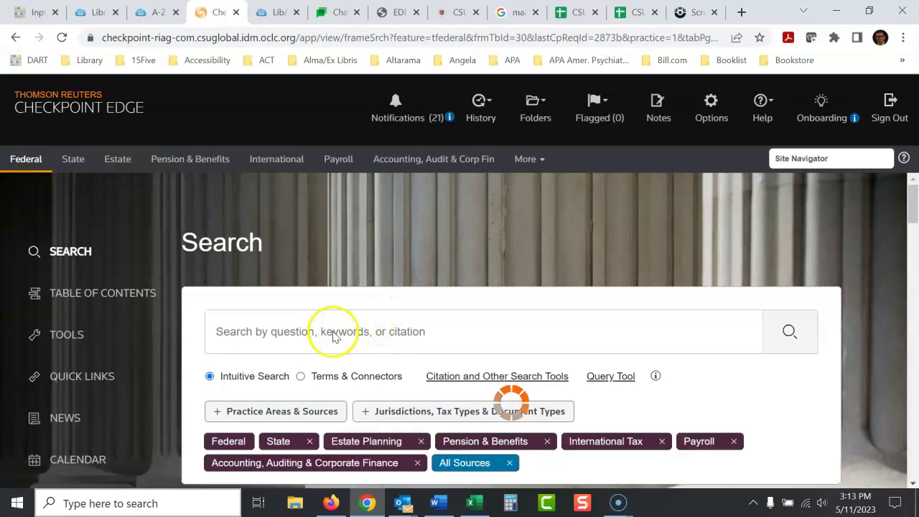
click(339, 333)
key(ctrl+v)
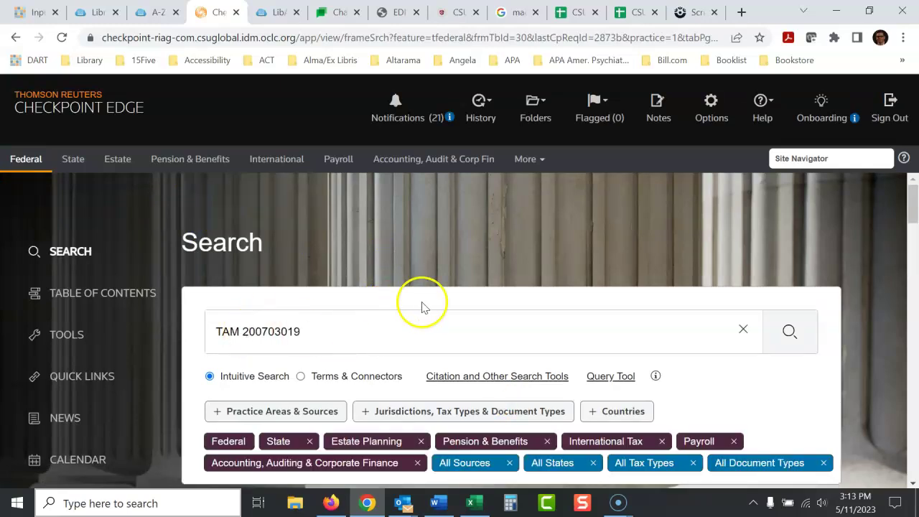
click(788, 328)
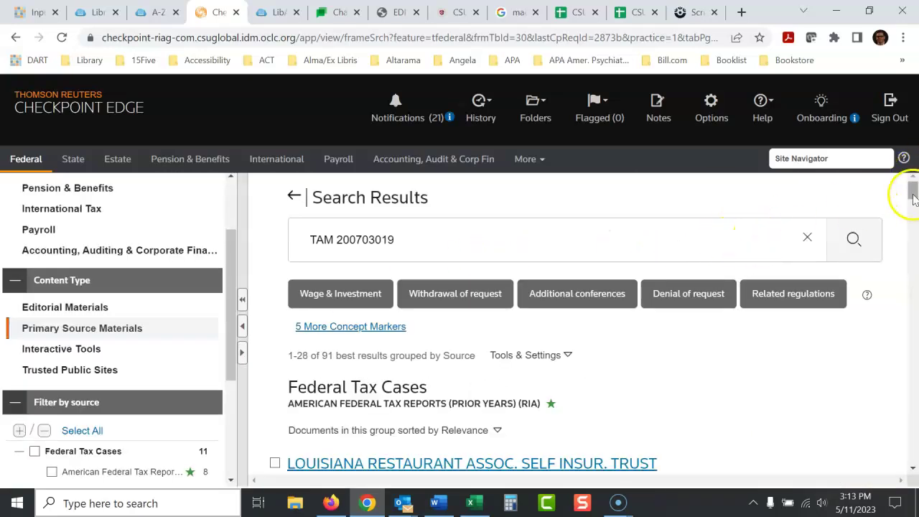
drag(914, 194, 913, 253)
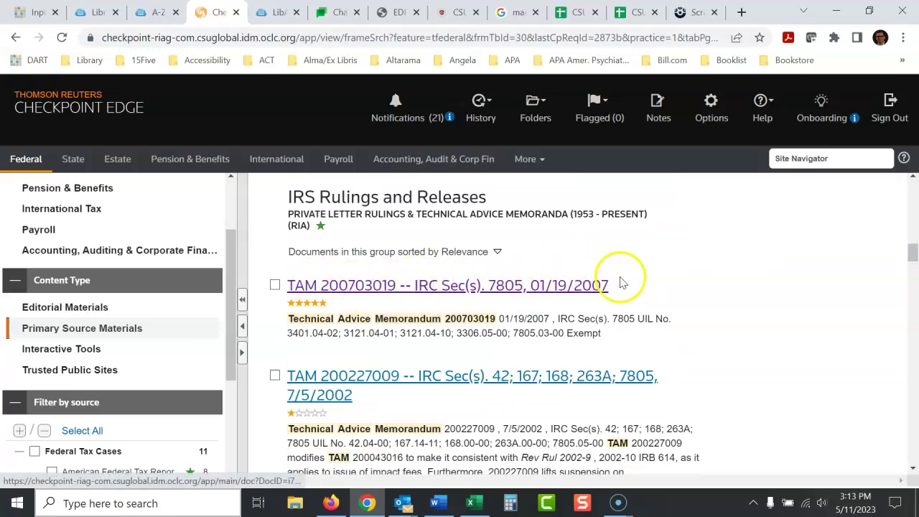
drag(912, 255, 913, 185)
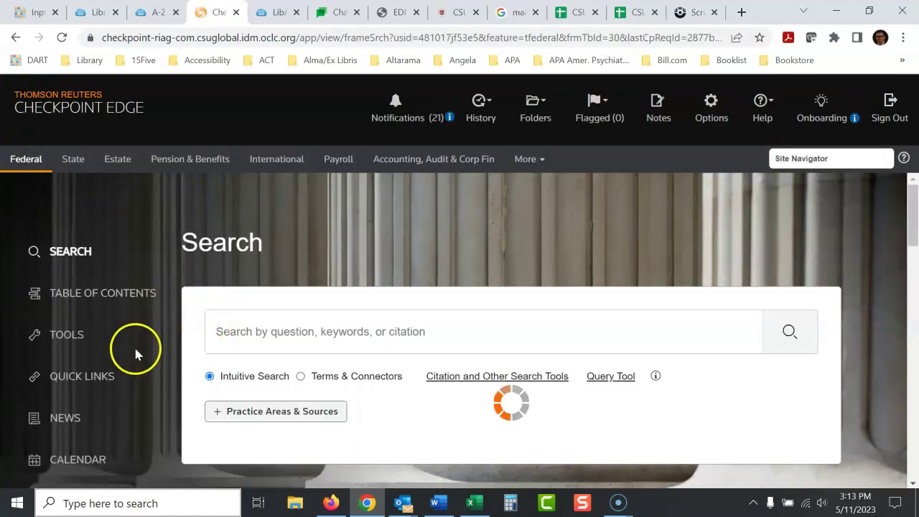
Step: Search the PLRs/TAMs field for the bare number 200703019, with the TAM prefix removed
click(92, 376)
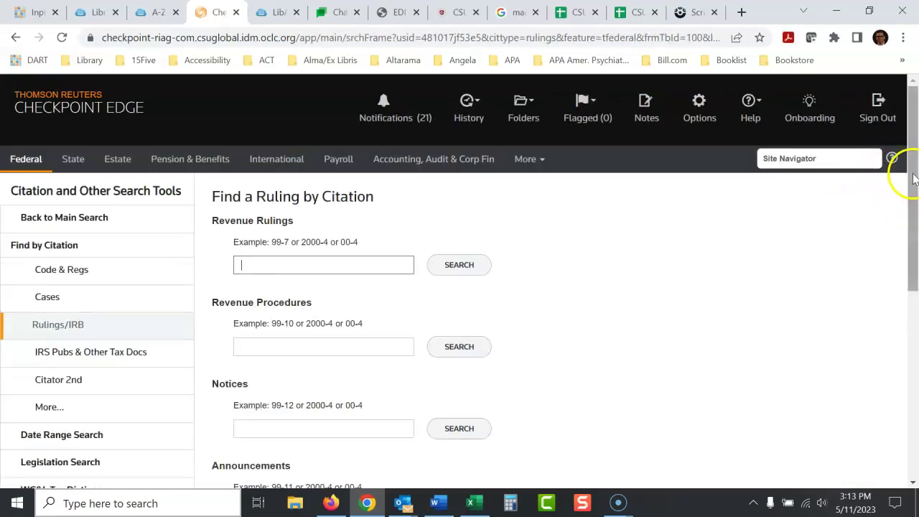
drag(911, 176, 914, 278)
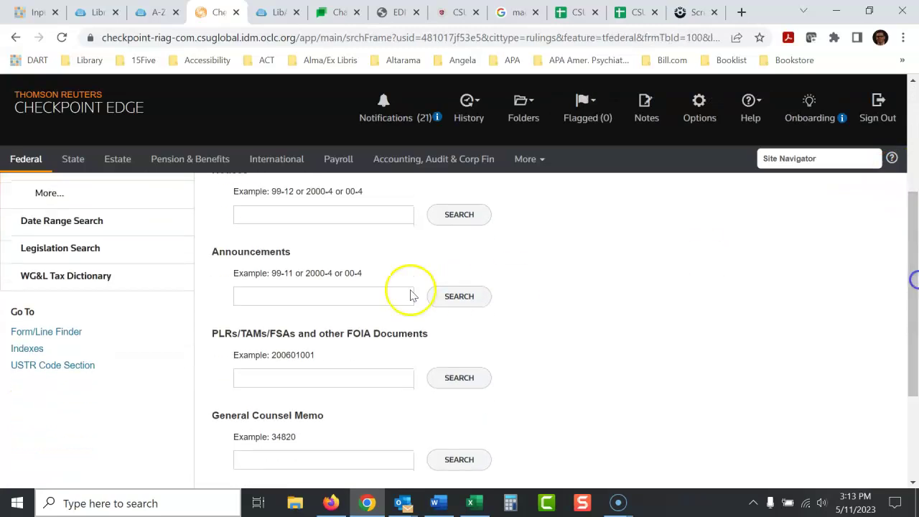
click(277, 371)
key(ctrl+v)
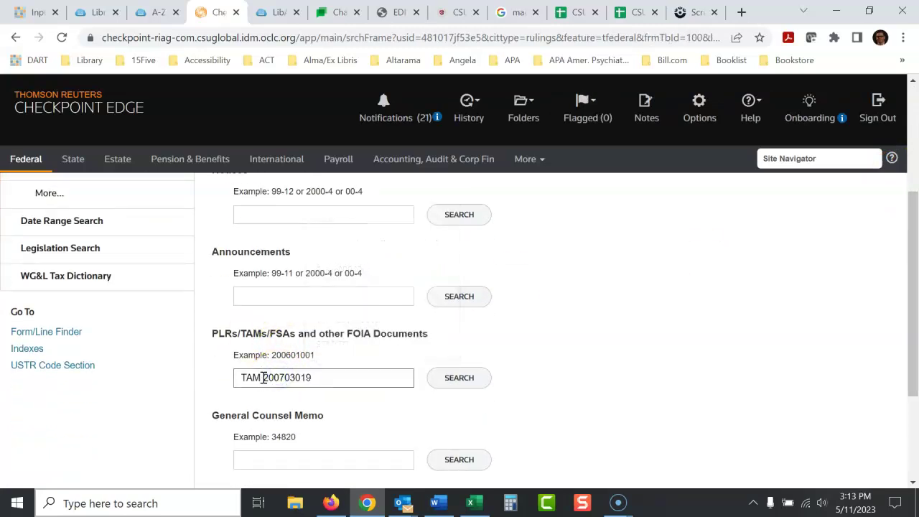
drag(263, 375, 193, 386)
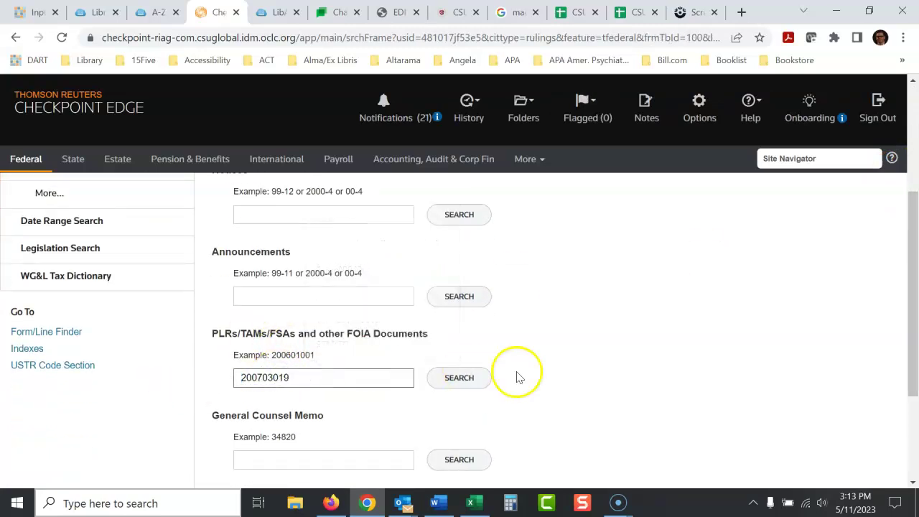
click(468, 380)
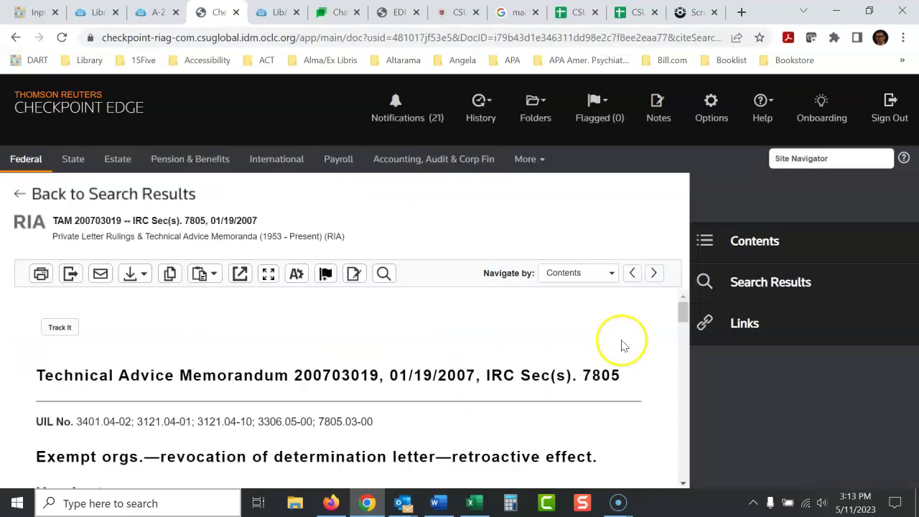
click(70, 274)
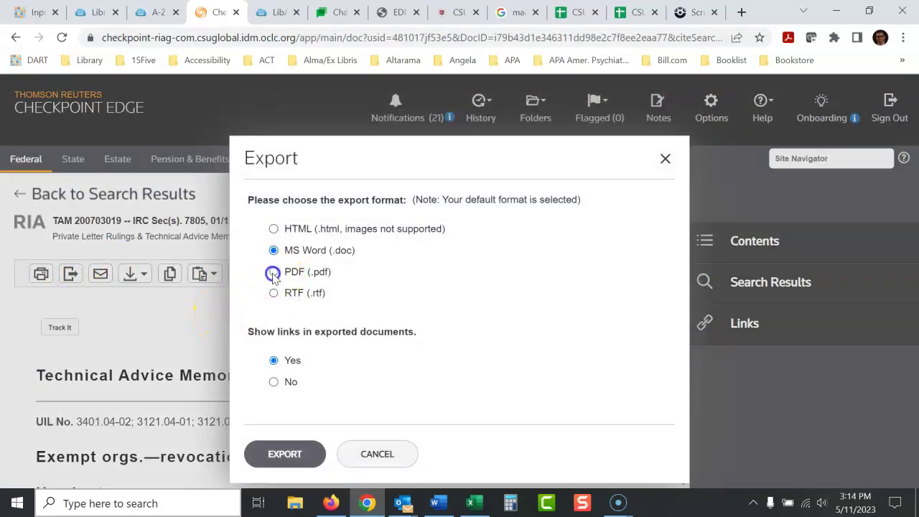
click(273, 273)
click(381, 454)
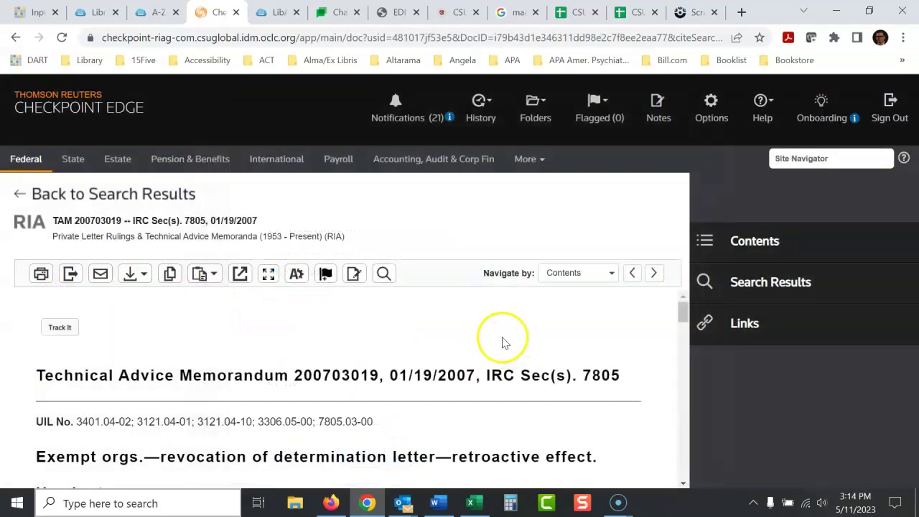